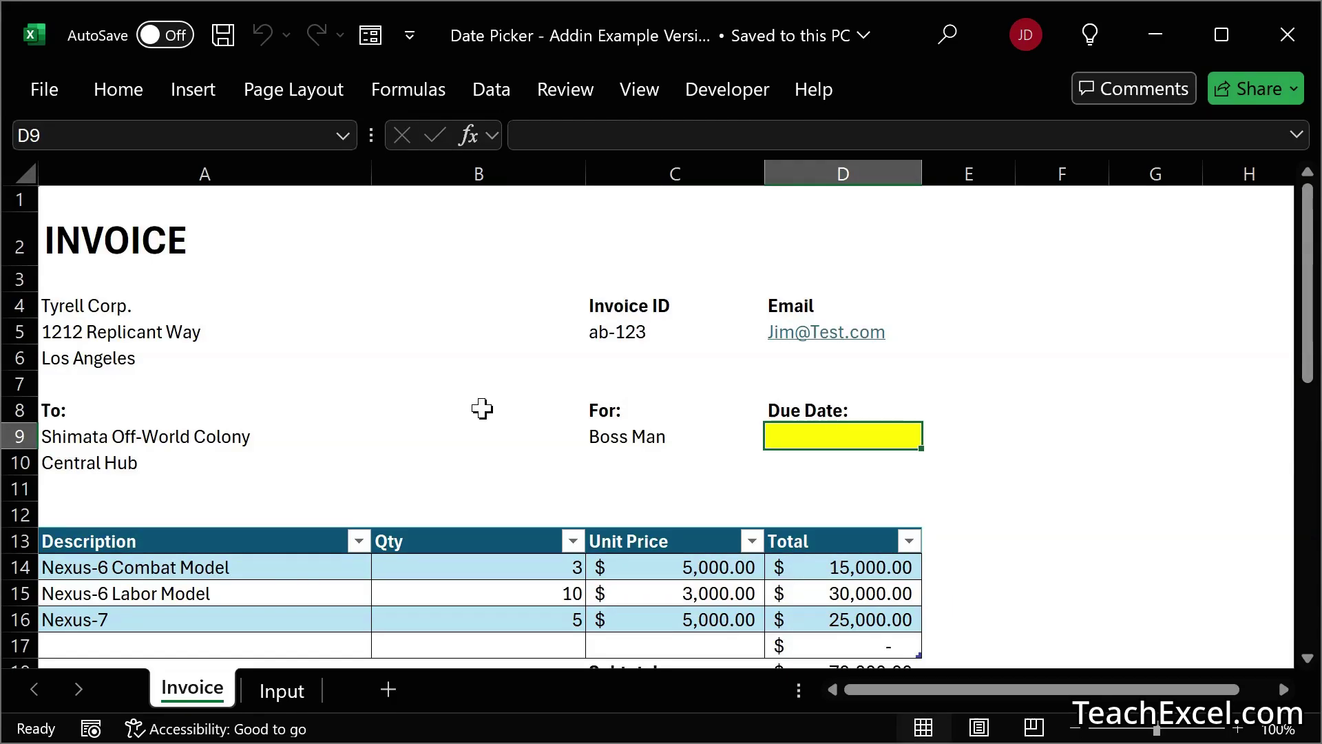
Pick 15 July 2025 from the Due Date cell's calendar popup, advancing from June
double_click(797, 432)
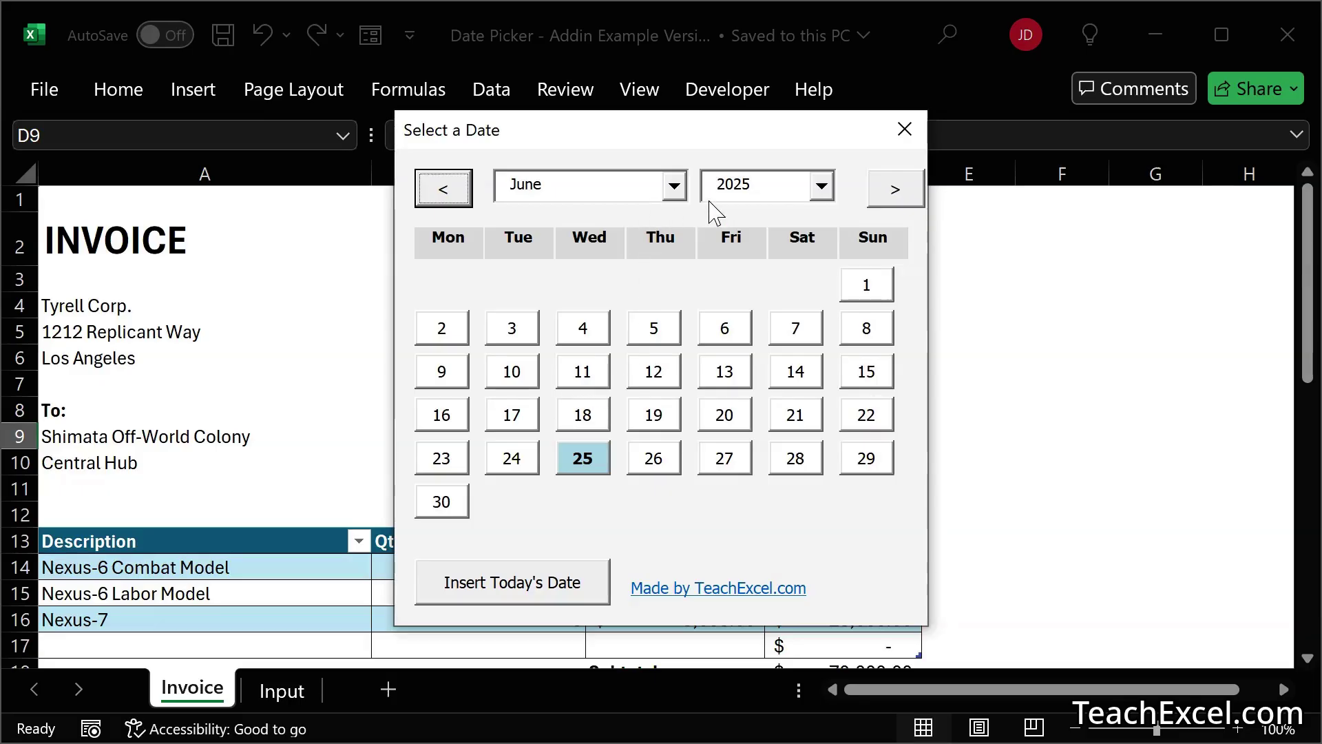
click(887, 193)
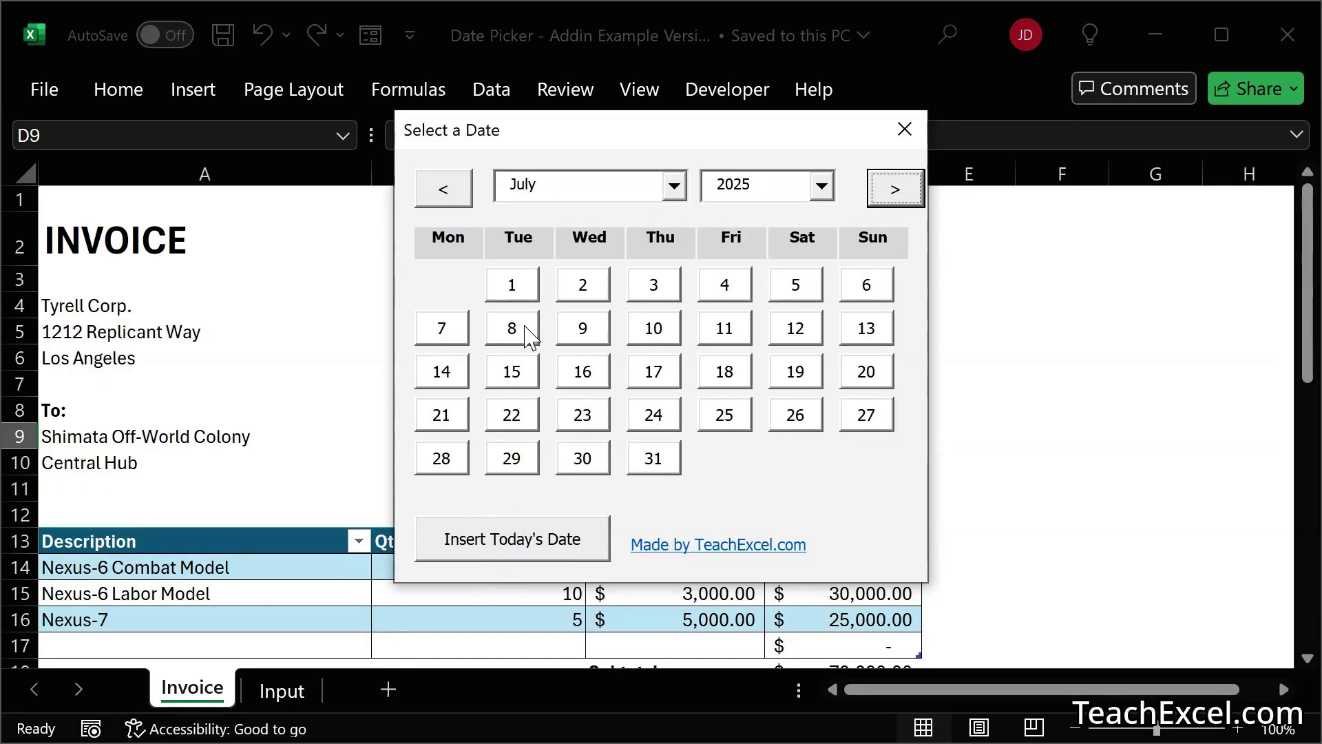
click(511, 371)
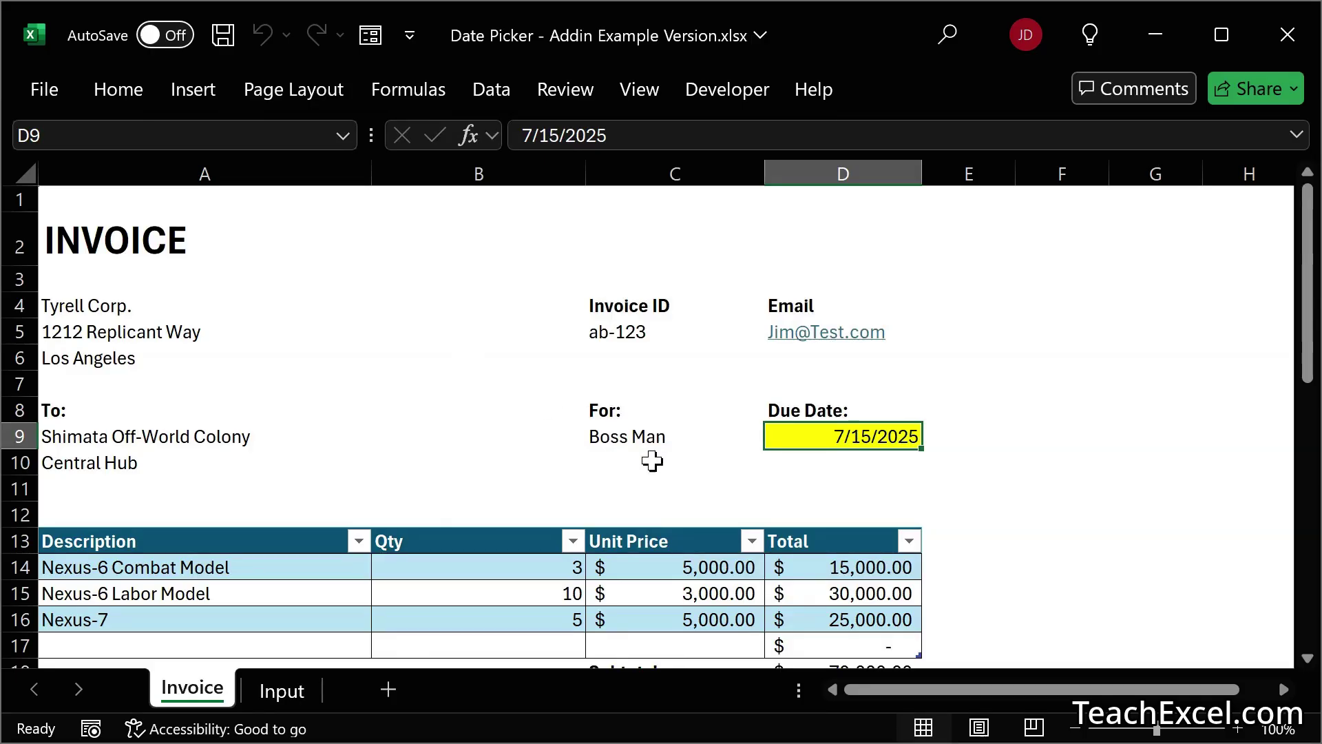
double_click(657, 436)
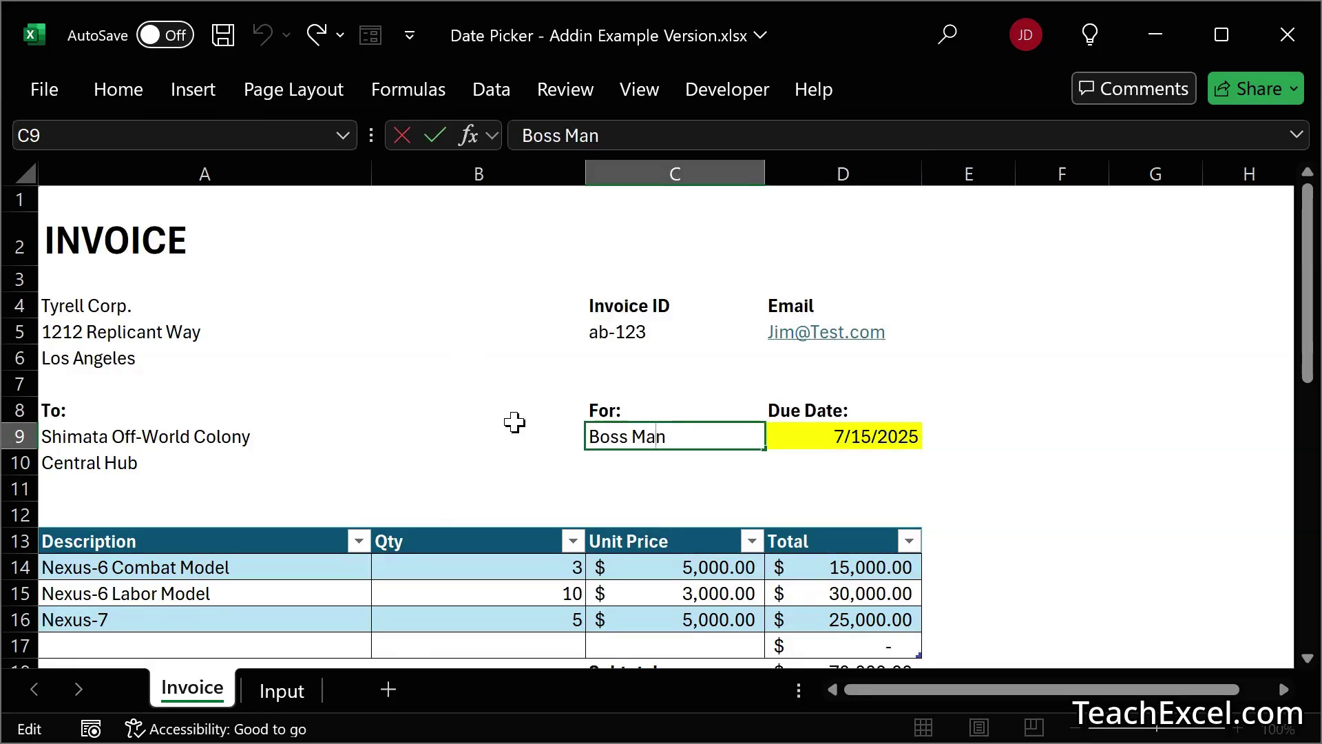
key(Escape)
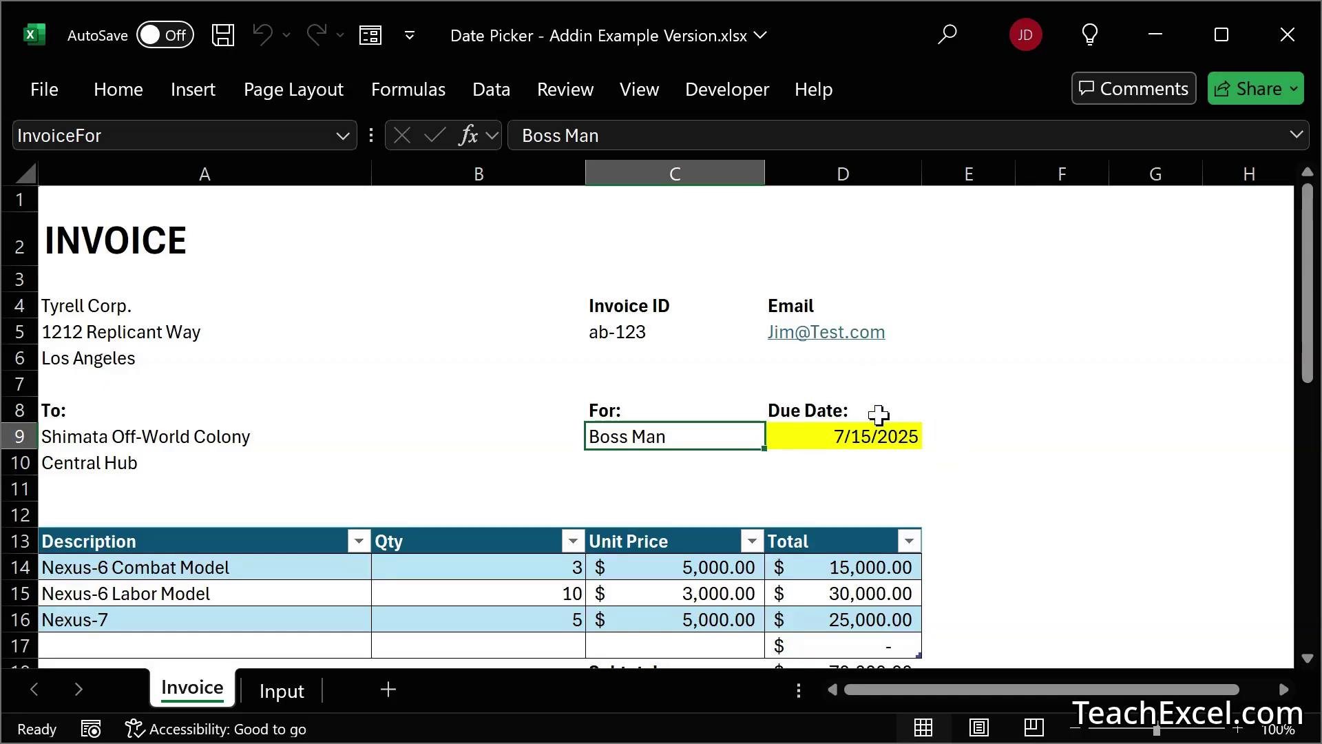
click(833, 430)
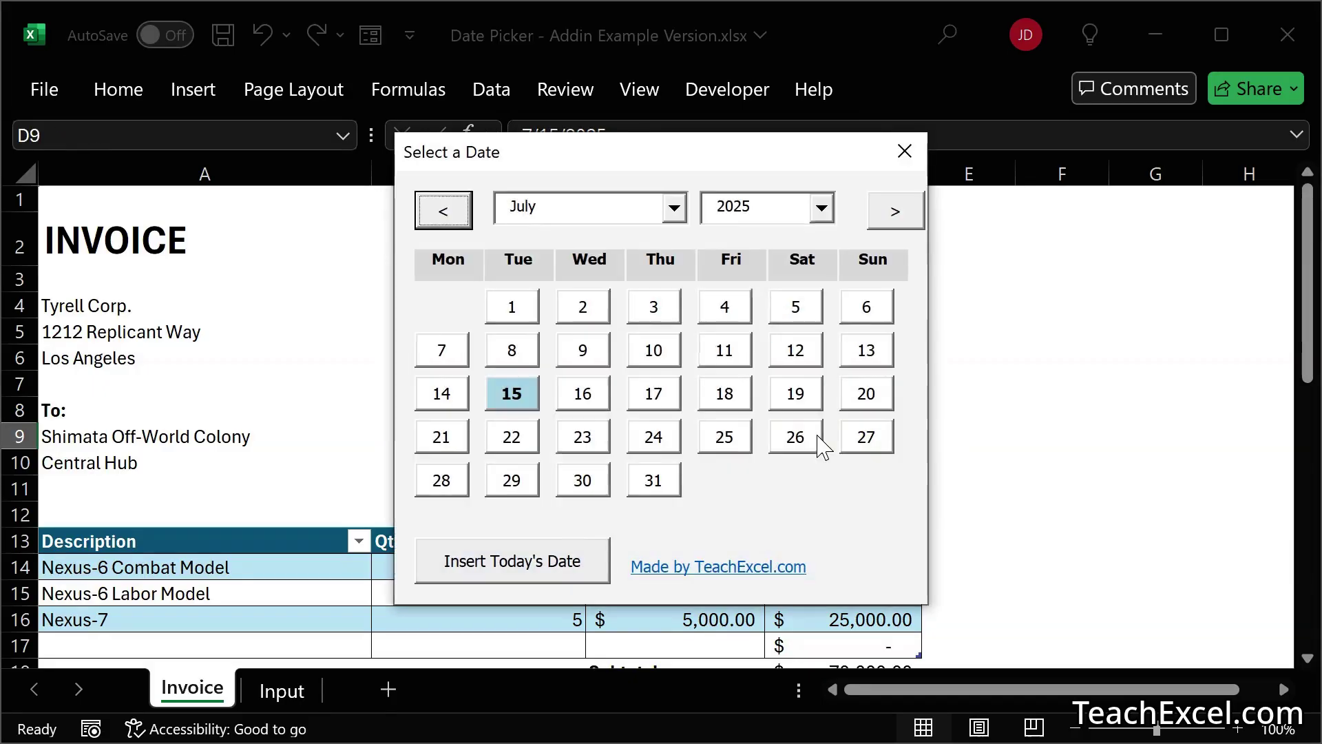
click(918, 146)
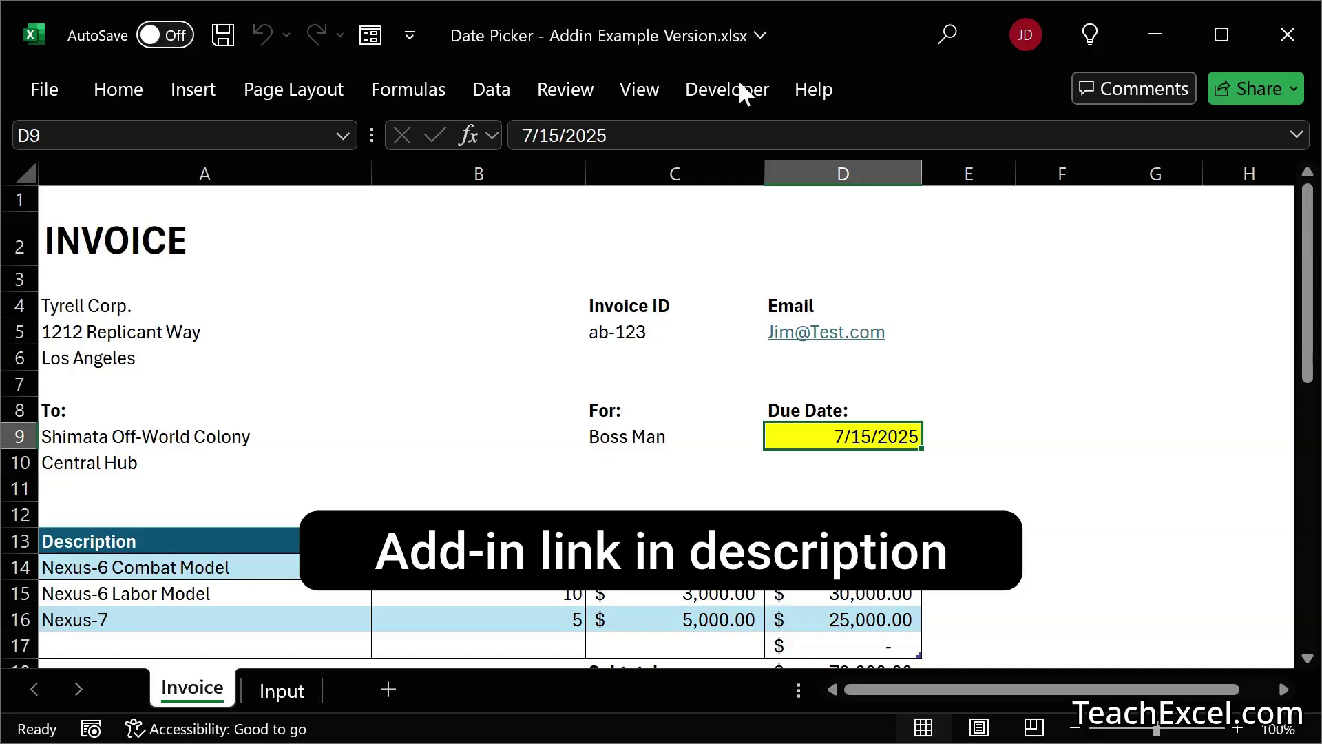
double_click(897, 434)
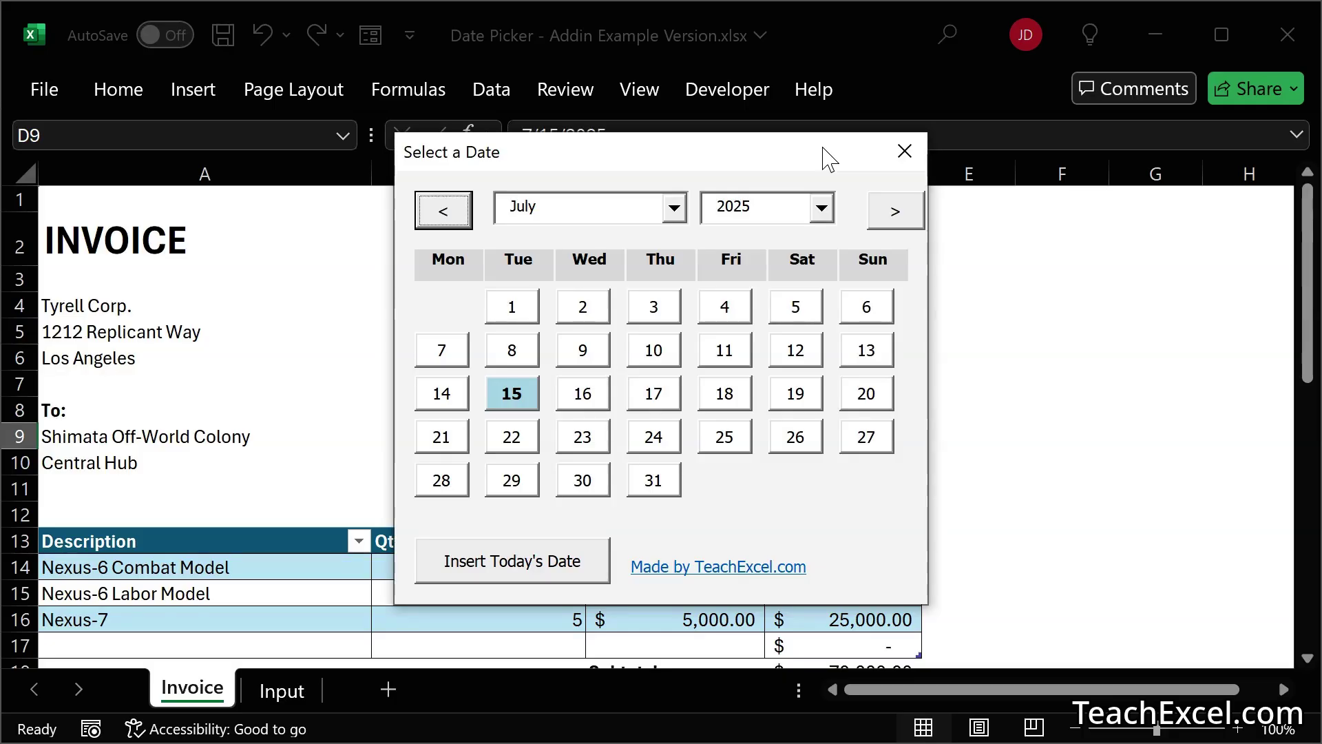
click(903, 151)
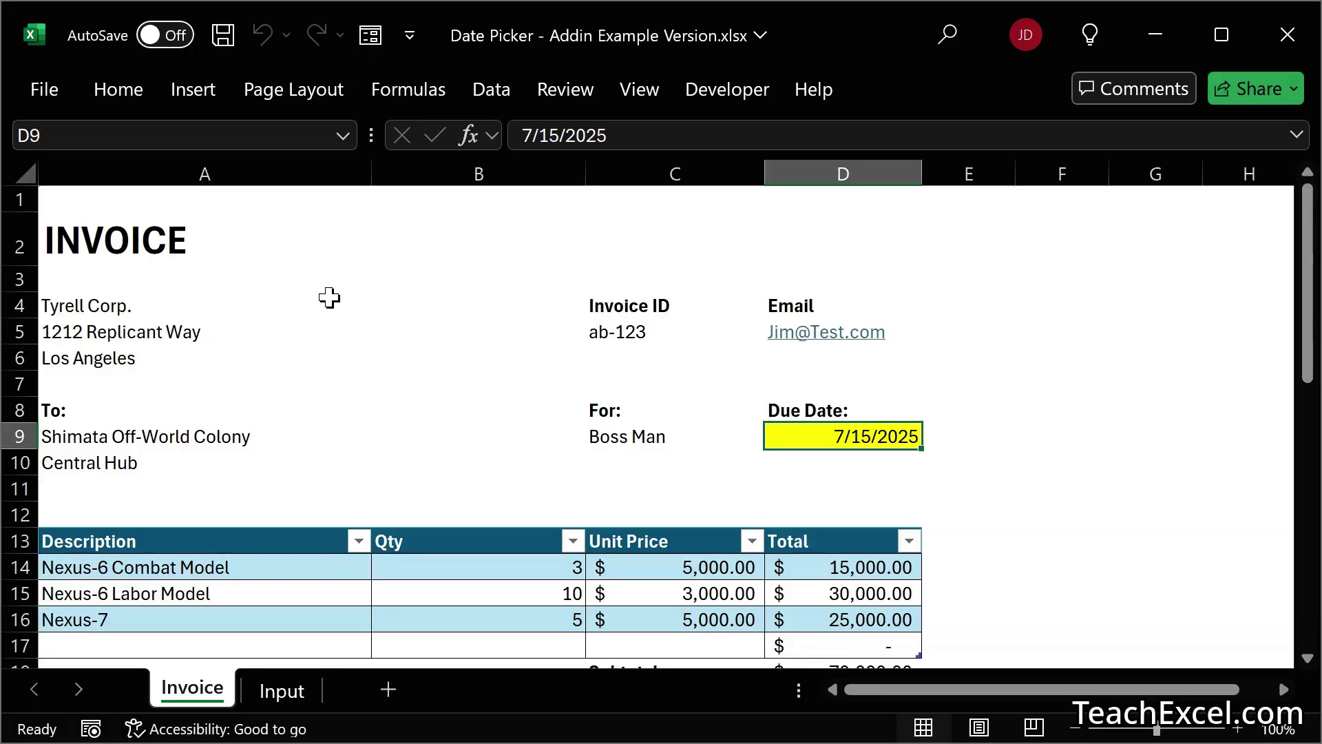
Open the Excel Add-ins manager from File > More > Options > Add-ins
click(46, 89)
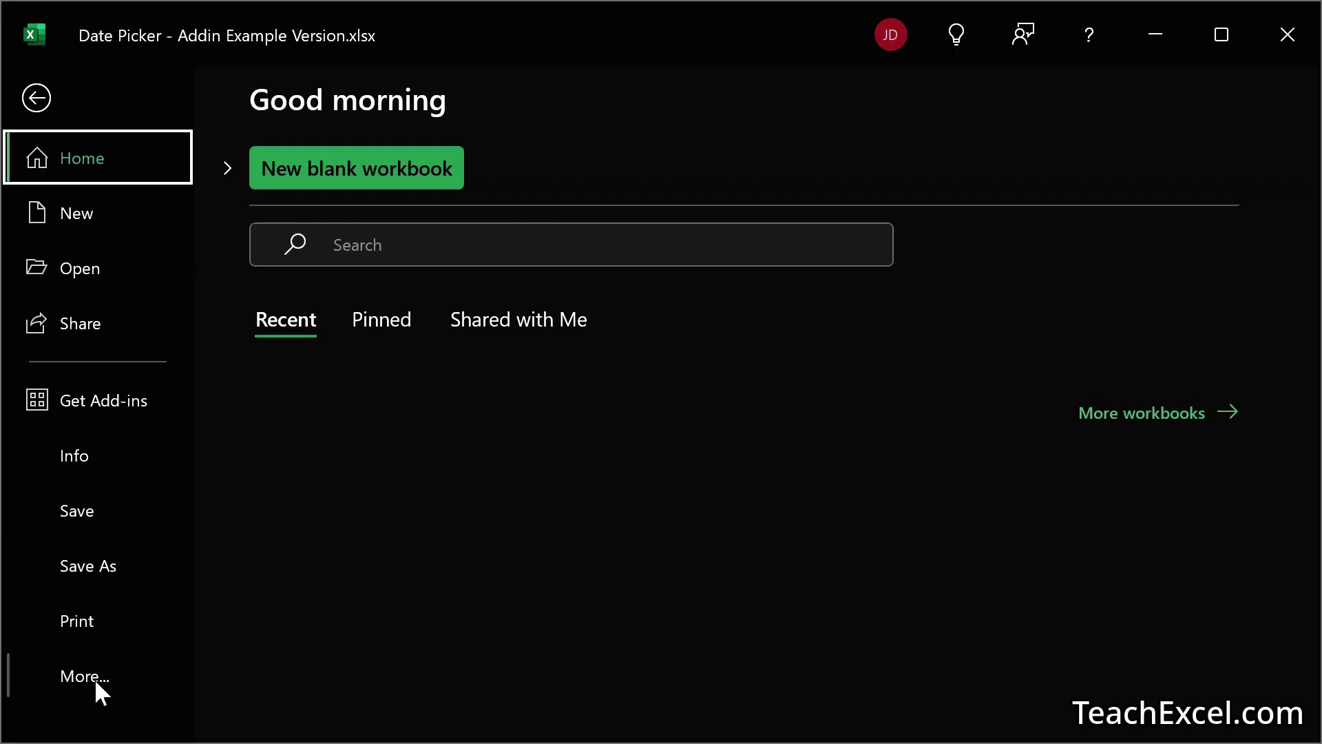
click(76, 676)
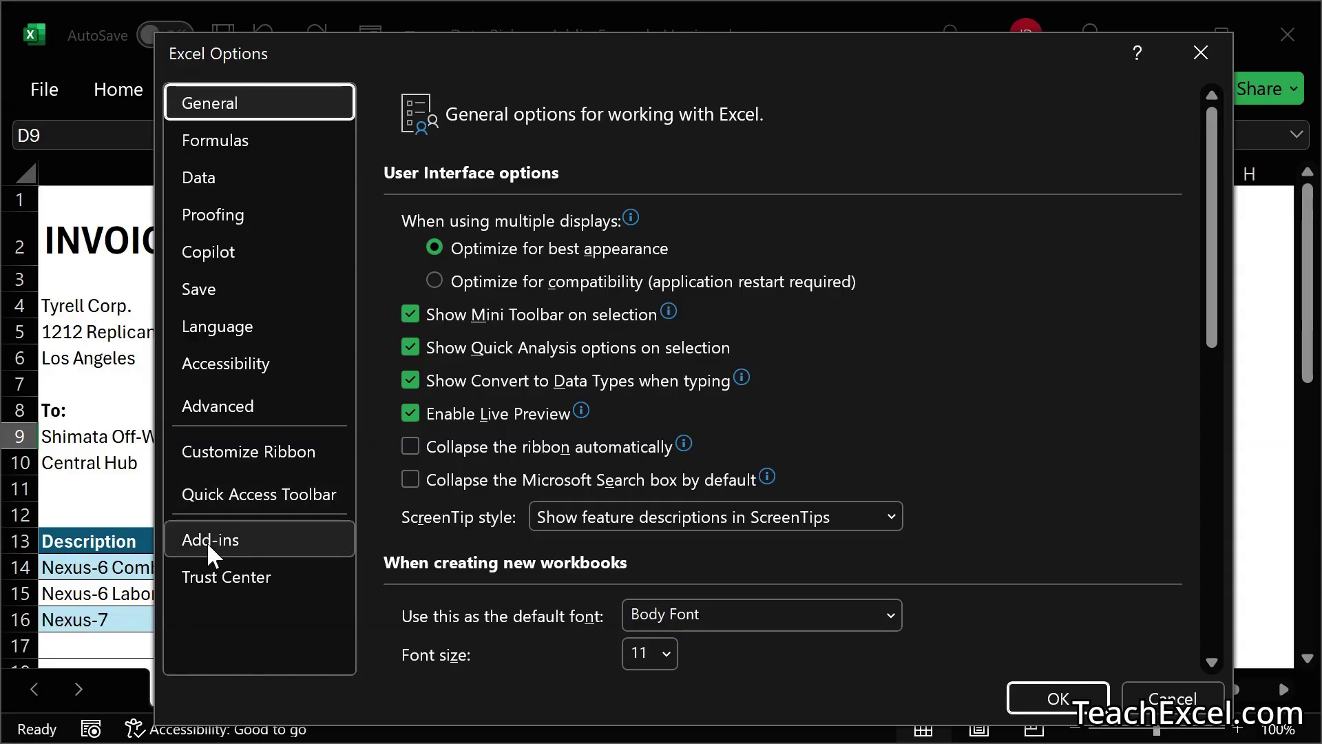
click(207, 541)
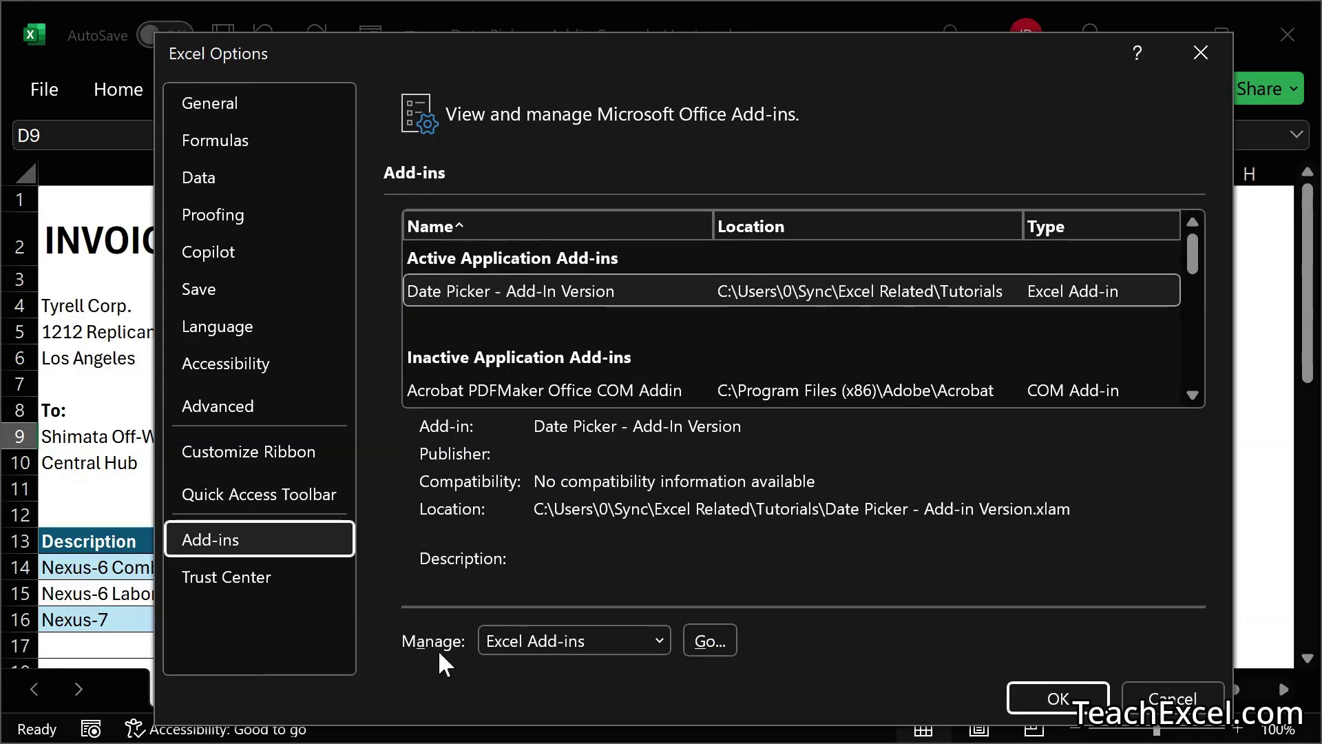
click(659, 640)
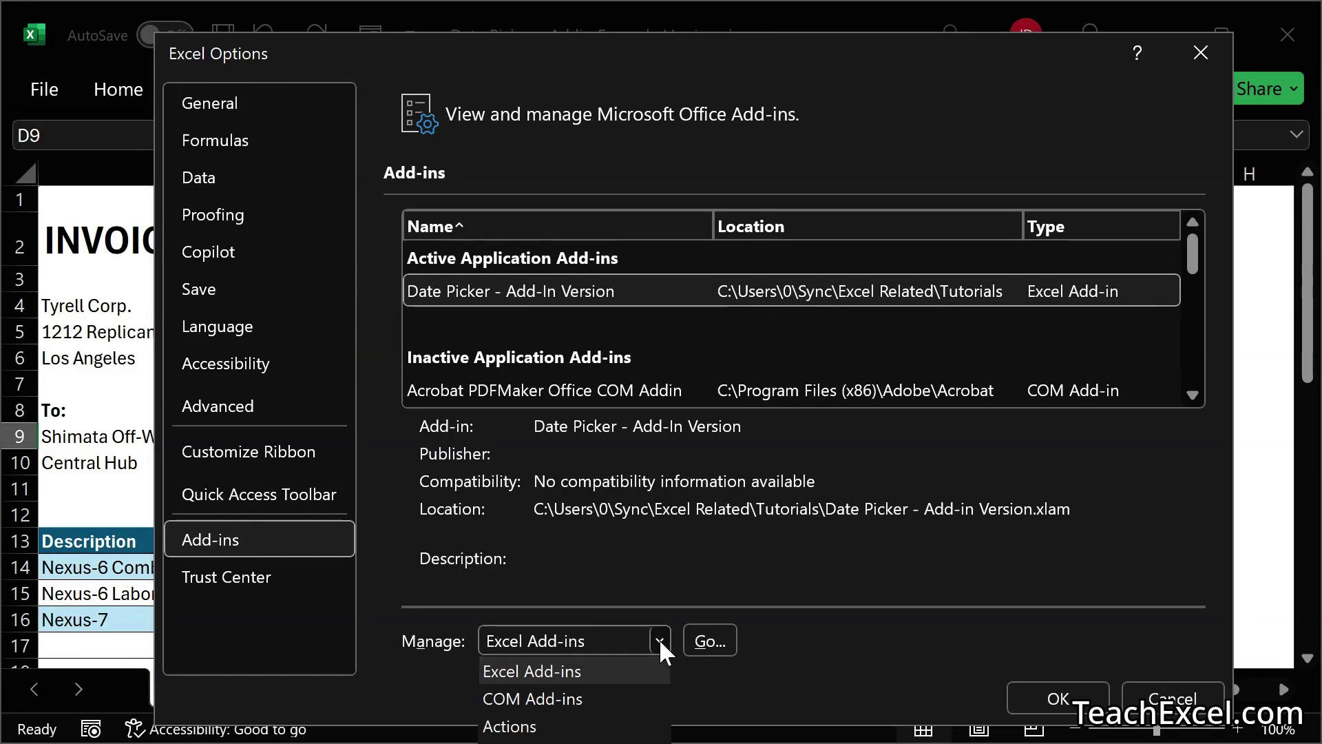
click(537, 667)
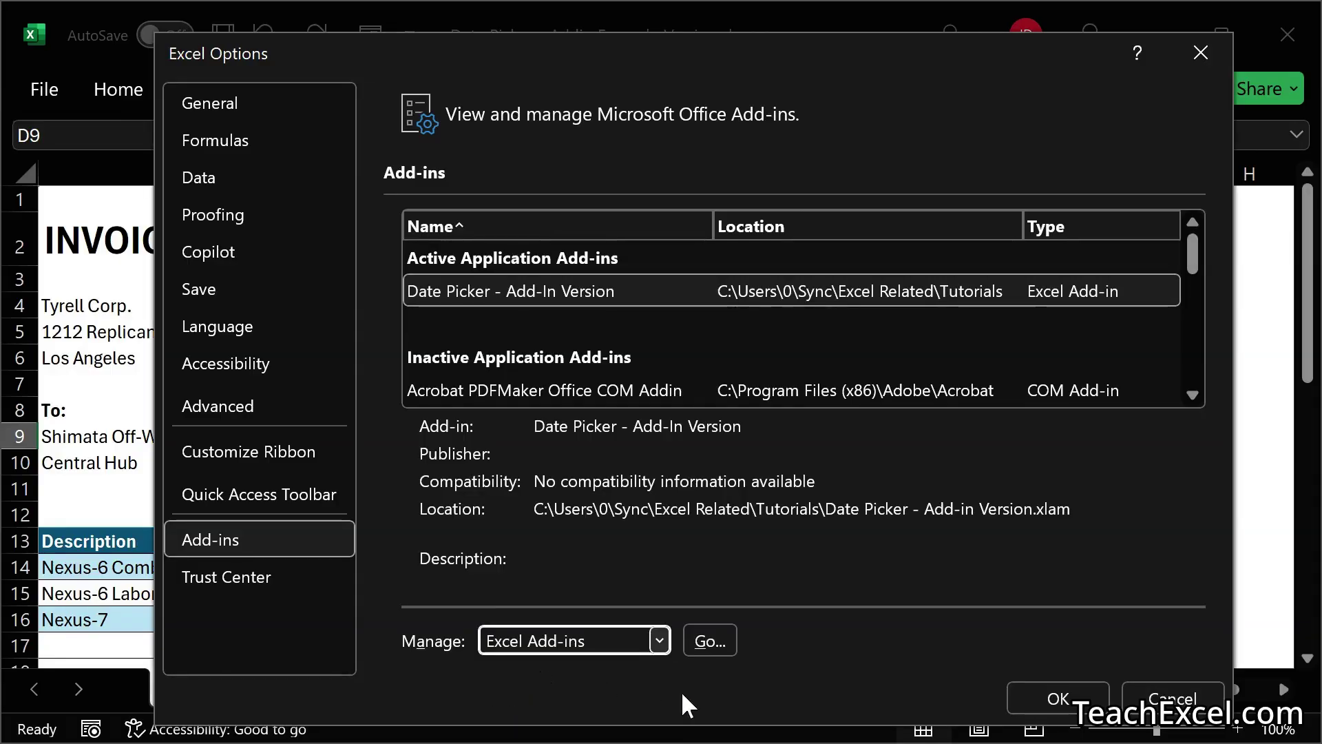
click(709, 640)
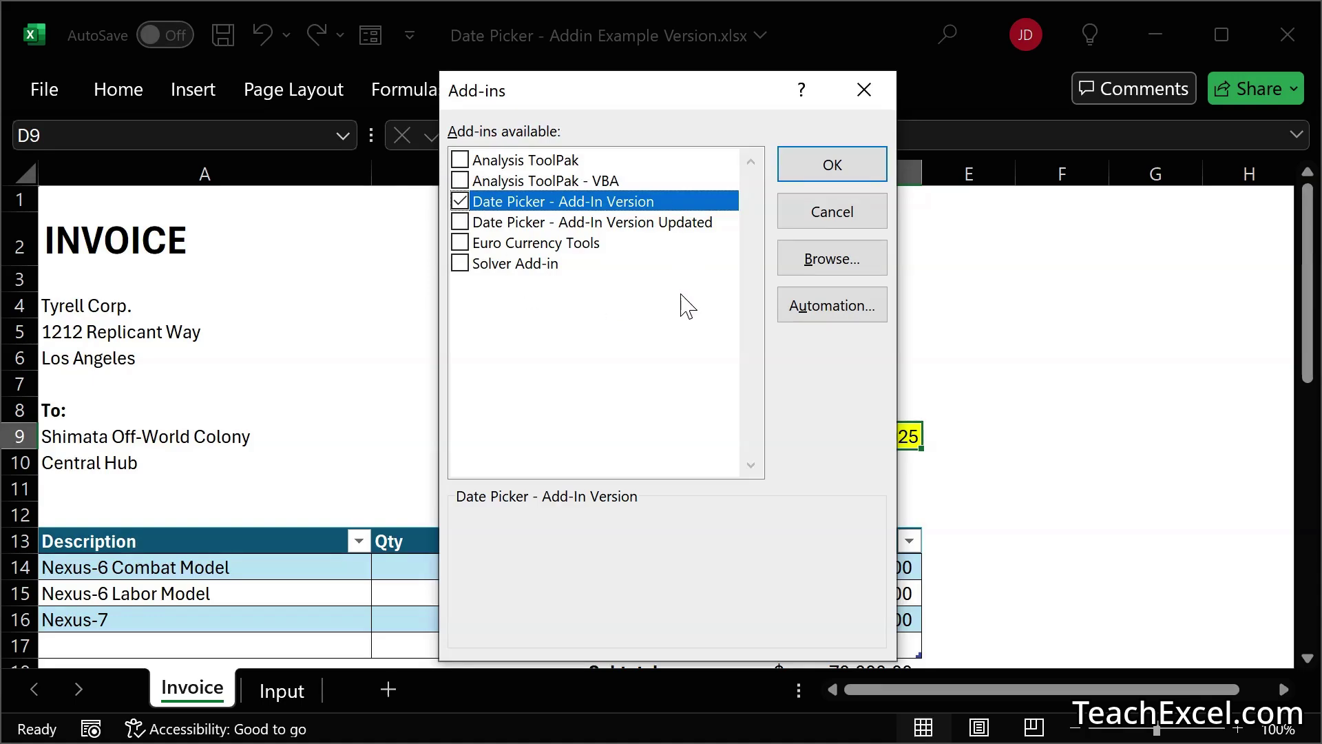
Install the Date Picker add-in file, replacing the existing copy, and enable Date Picker - Add-In Version
click(854, 264)
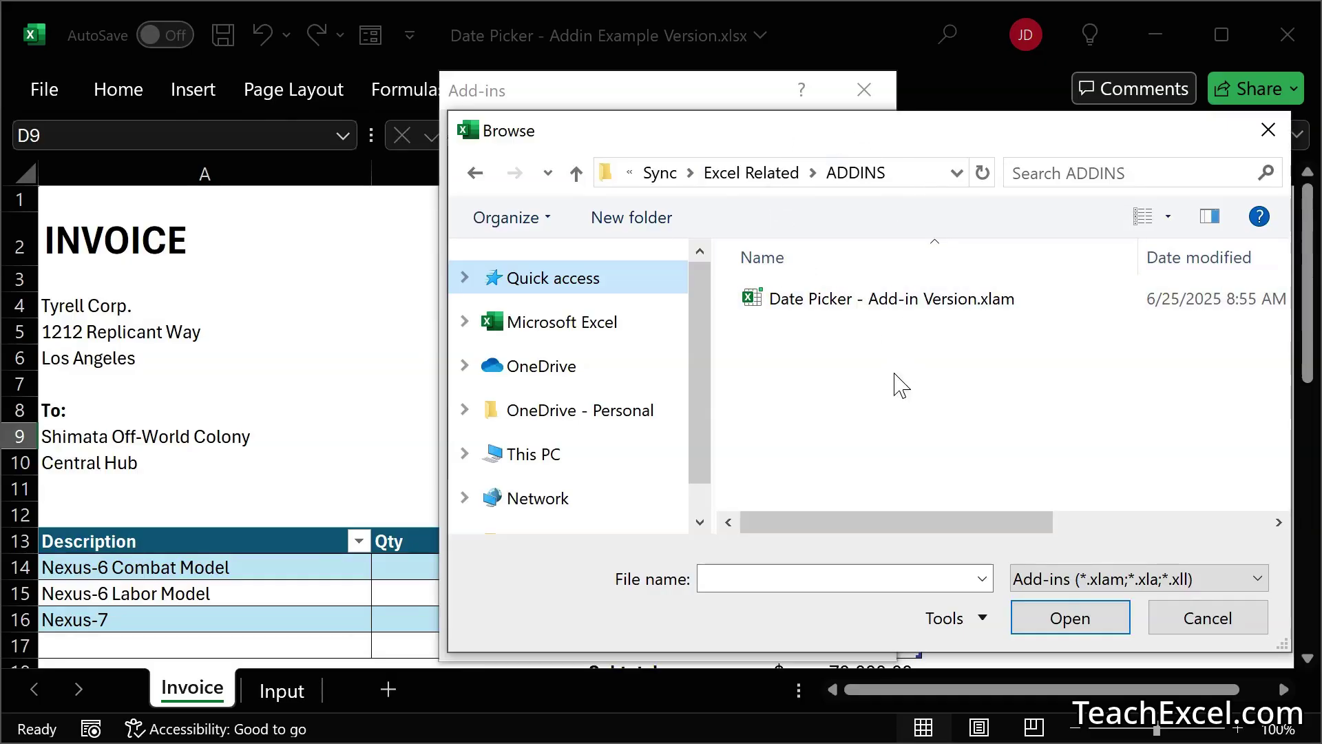
click(828, 309)
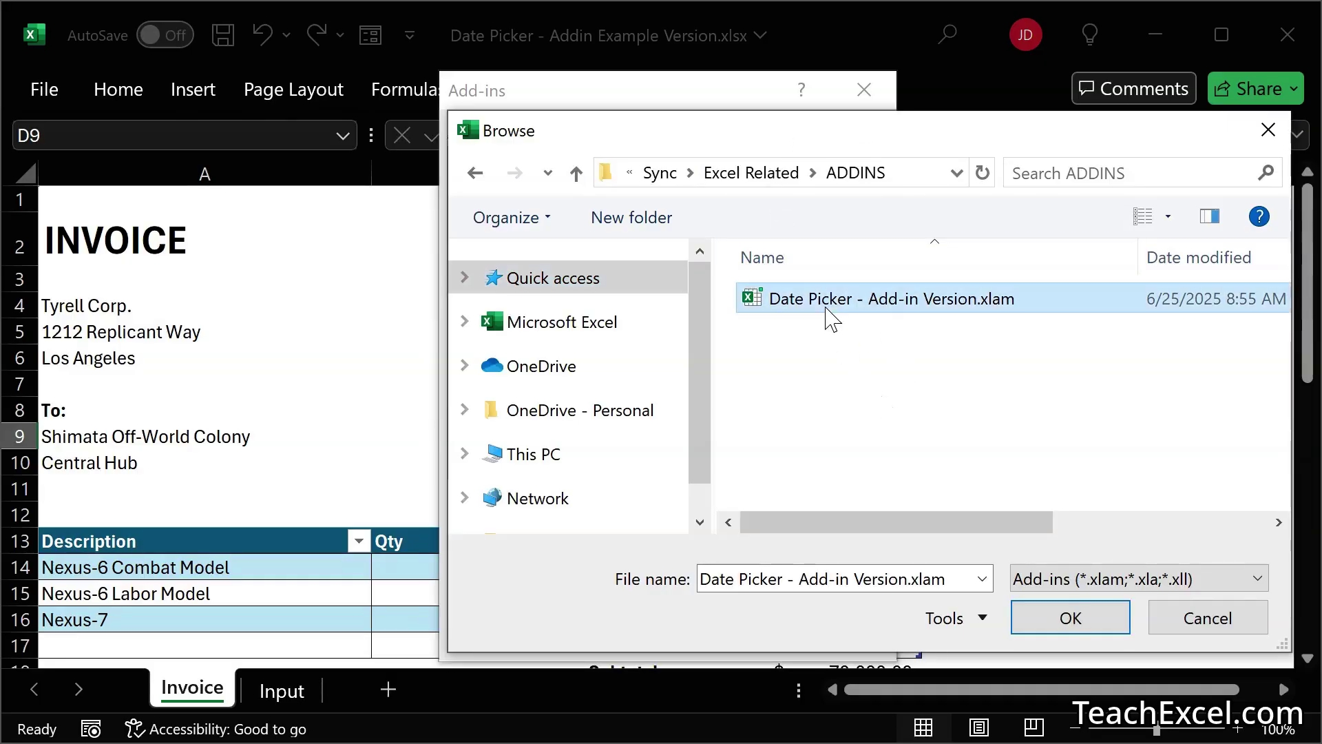
click(1085, 622)
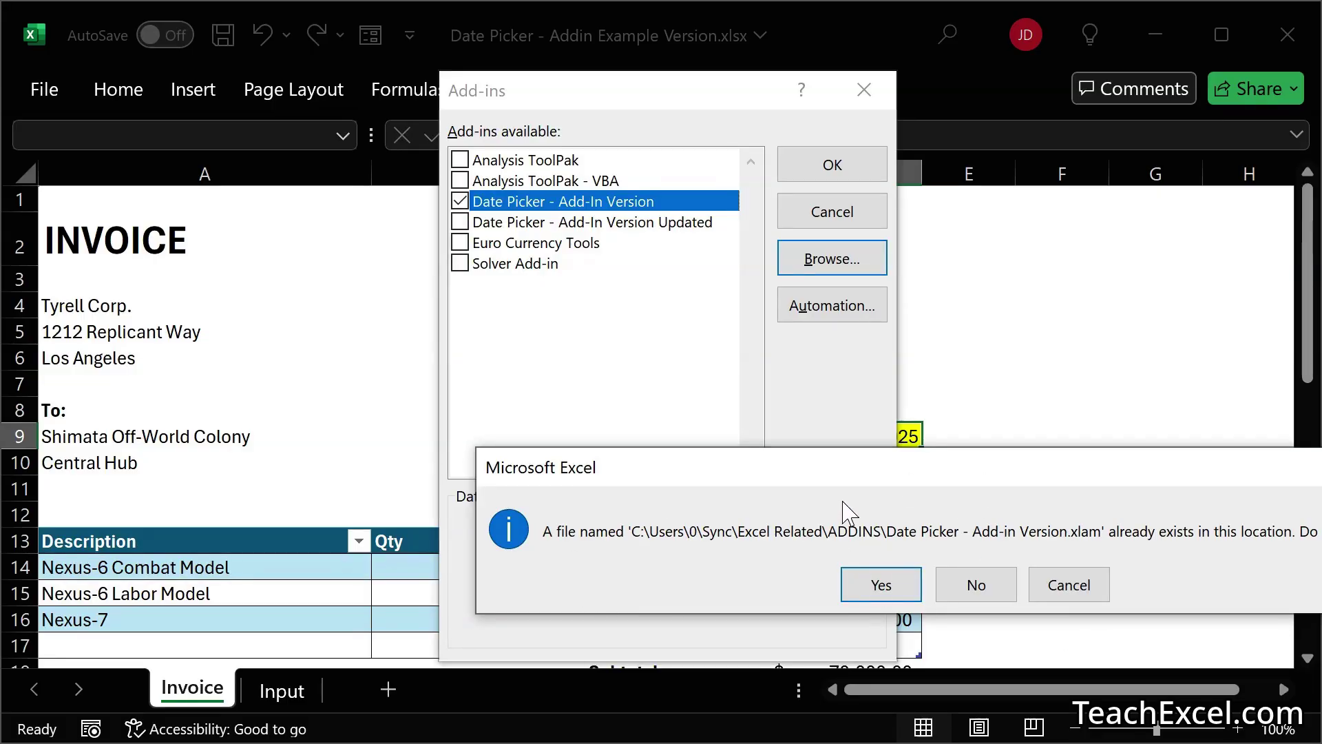
click(872, 590)
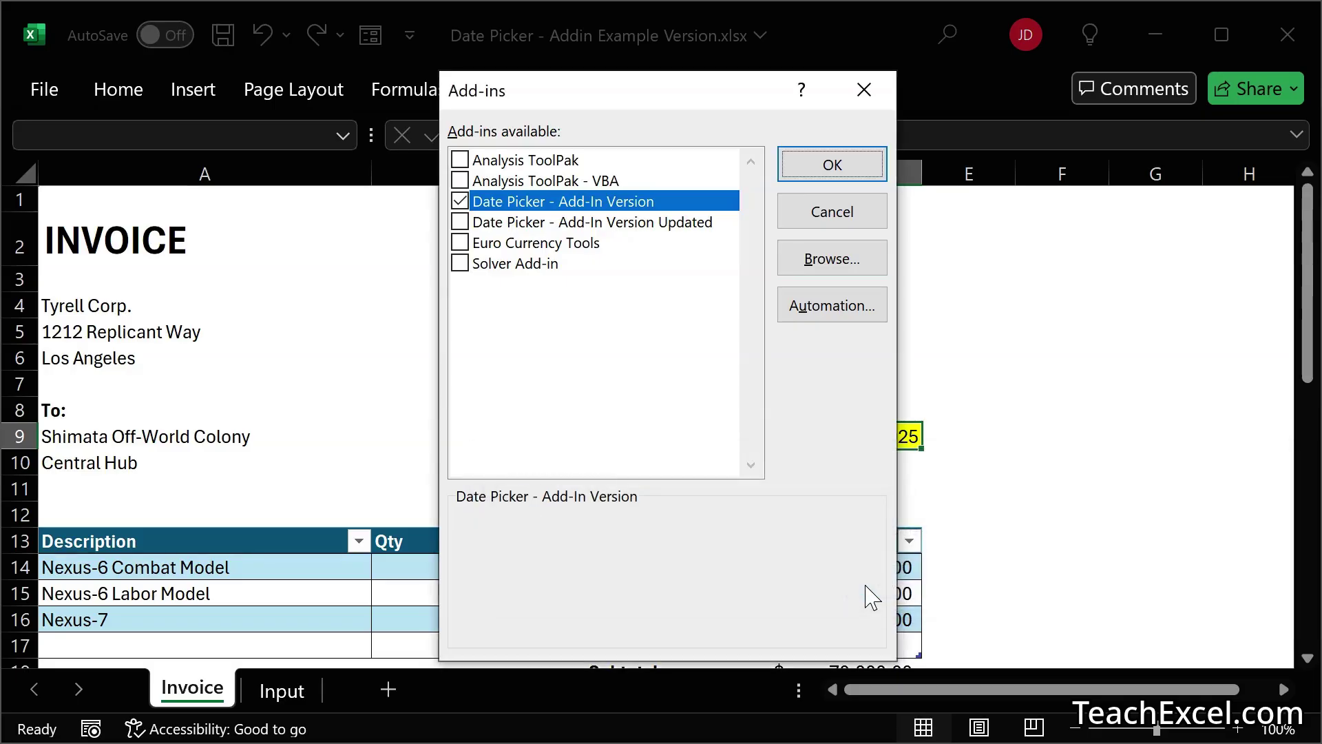
click(460, 203)
click(799, 173)
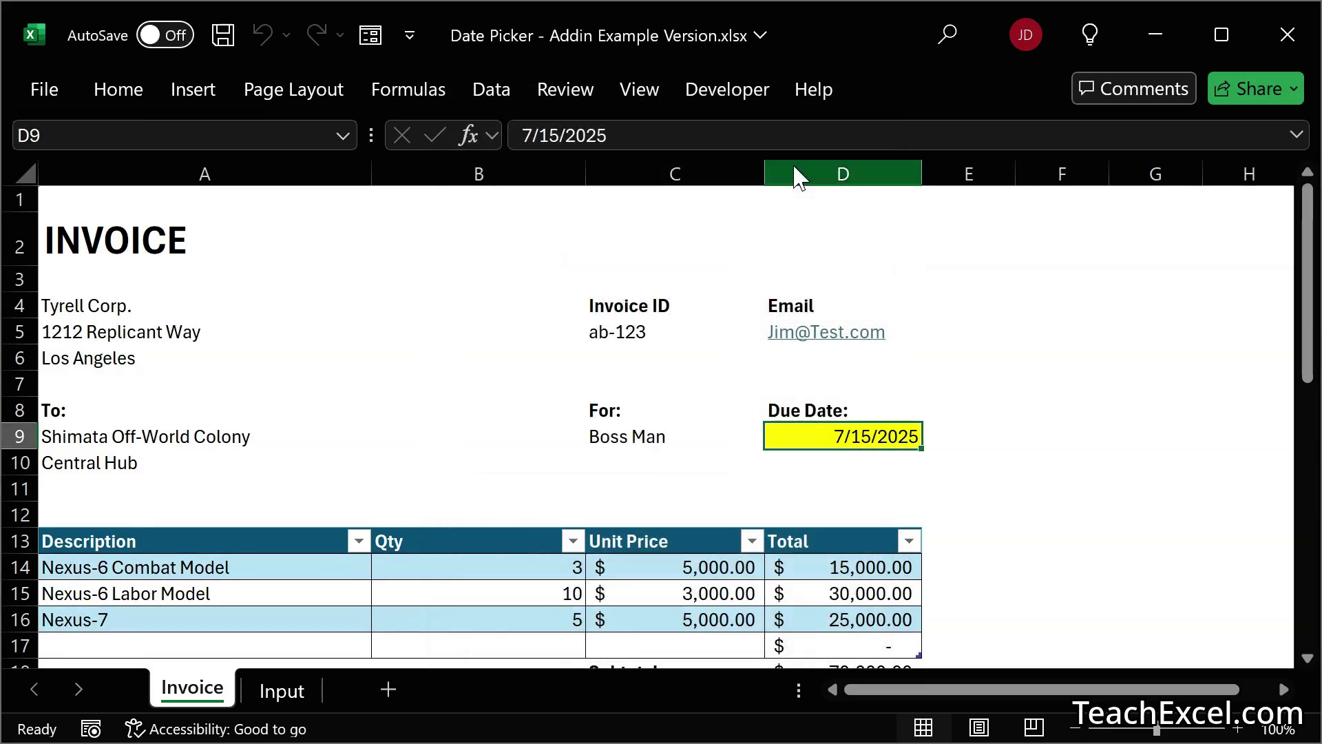
double_click(860, 439)
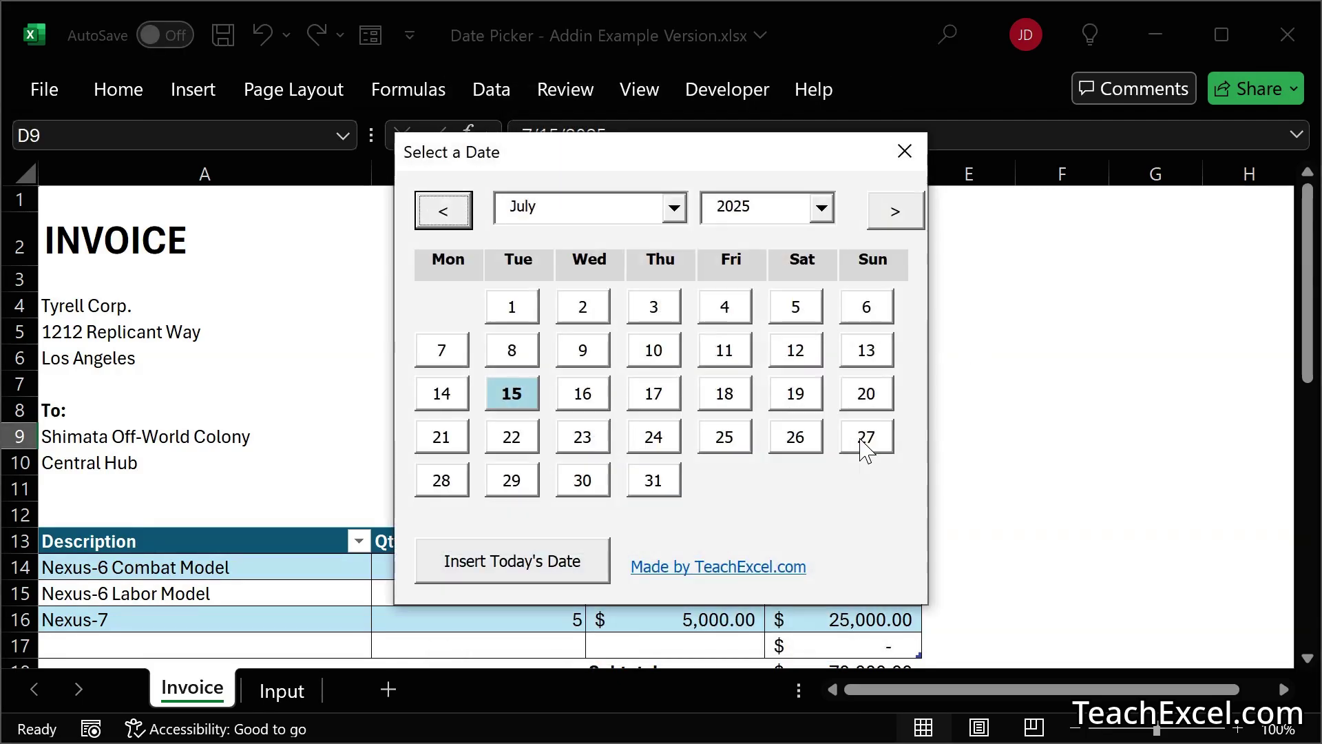
click(904, 150)
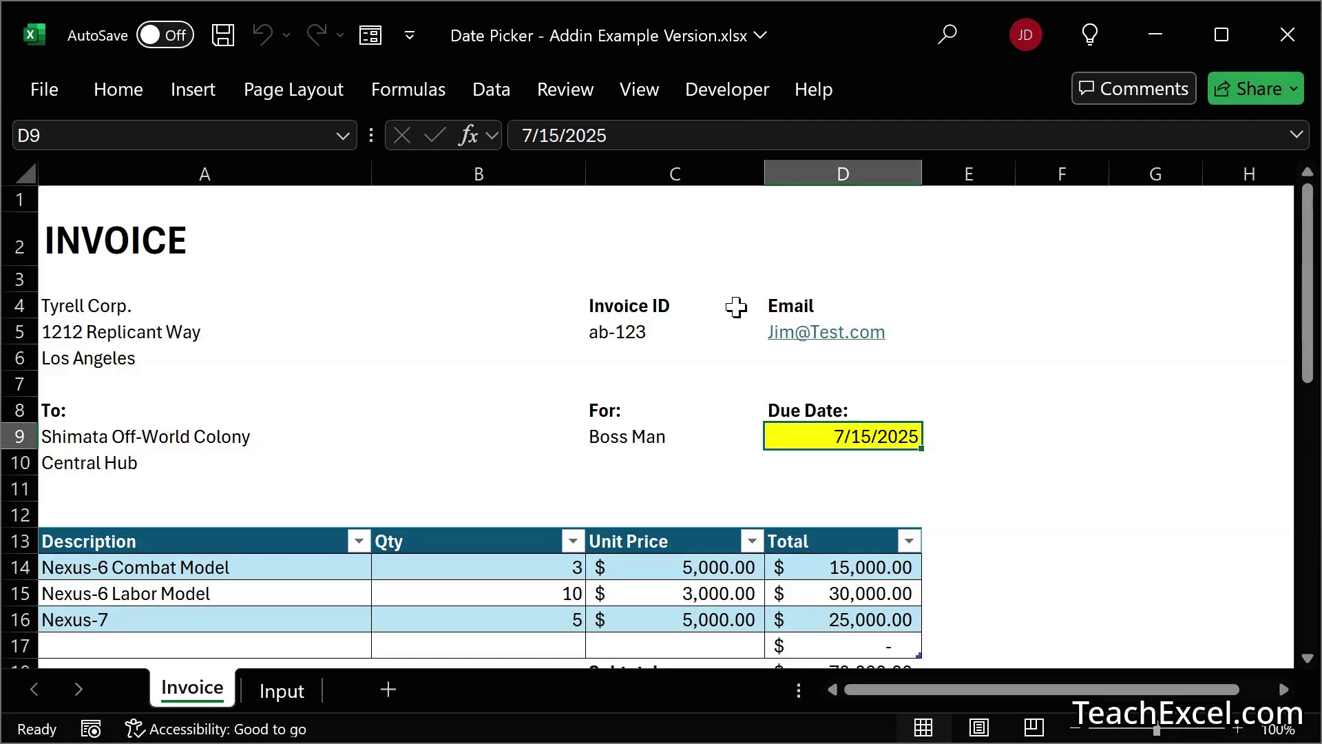
Disable Date Picker - Add-In Version via Developer > Excel Add-ins and verify D9 edits without a calendar
click(714, 92)
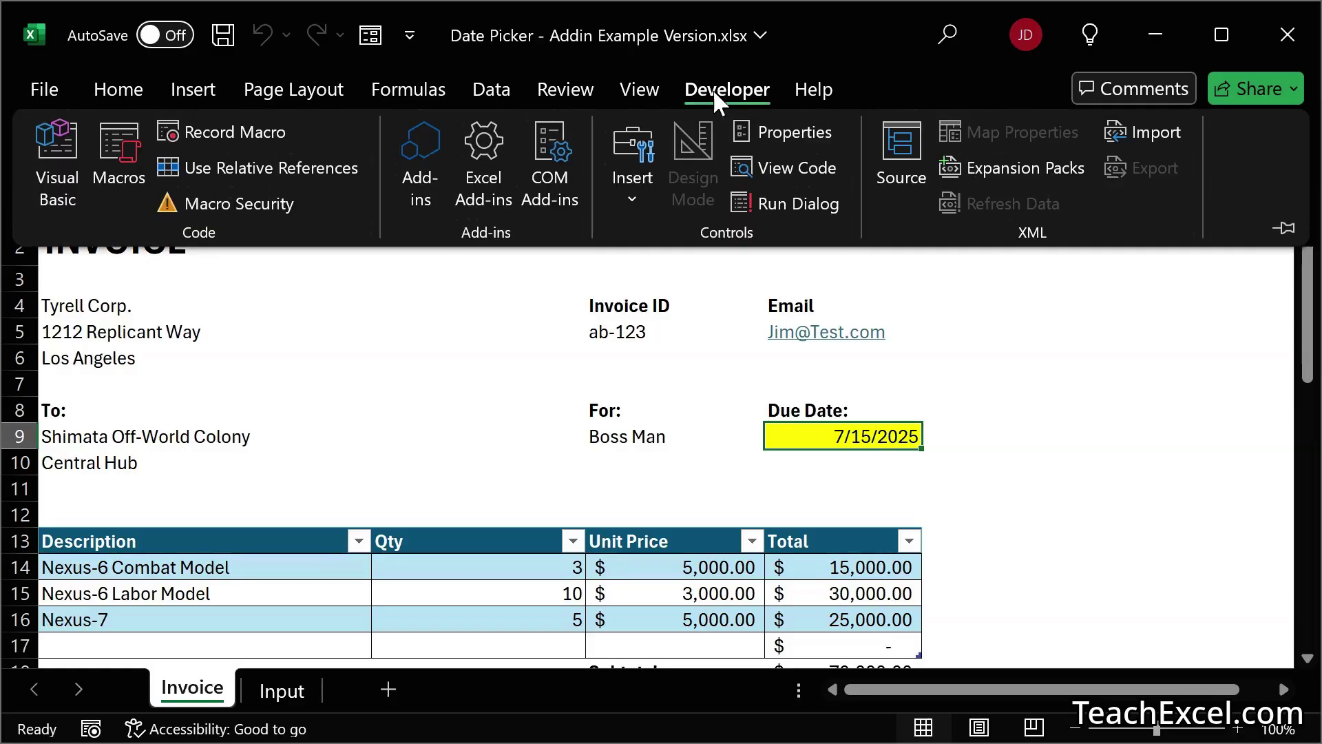
click(477, 135)
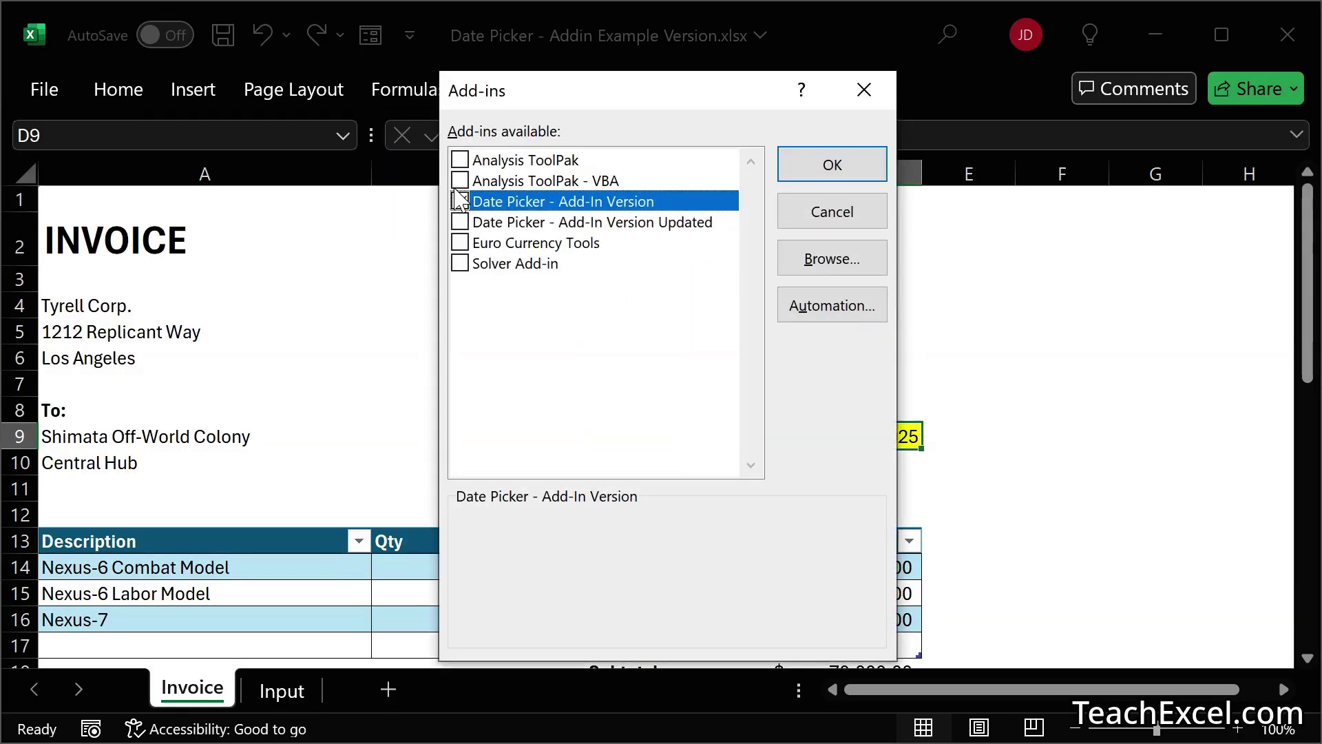
click(460, 201)
click(852, 164)
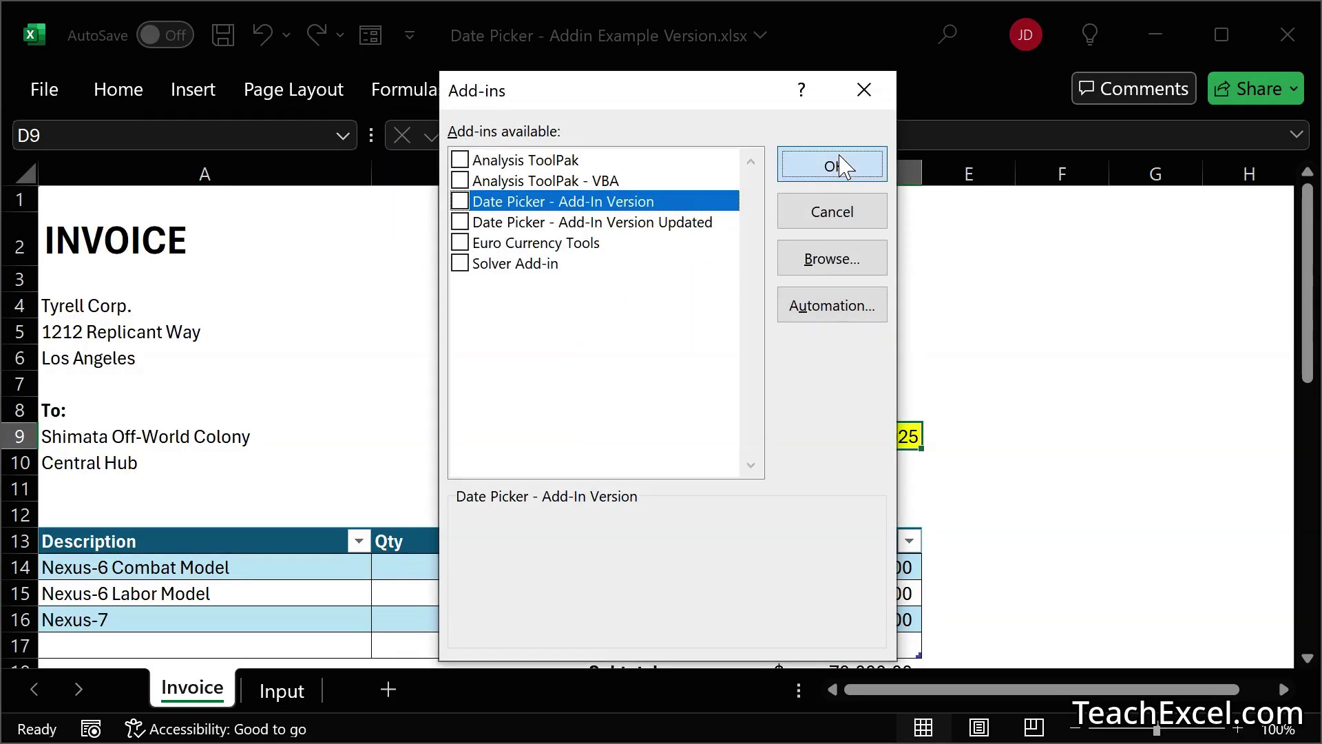
double_click(854, 438)
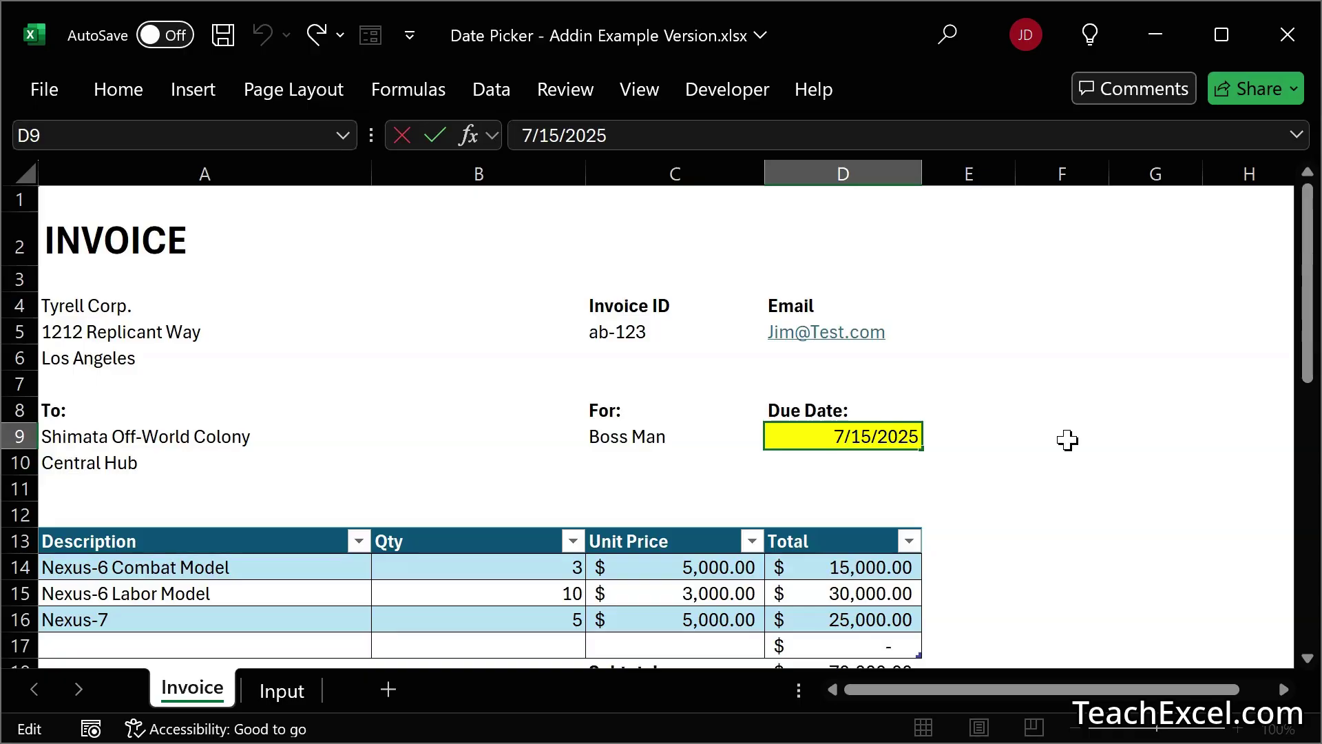
Exit and re-commit cell D9 keeping 7/15/2025, then show the Developer commands
key(Escape)
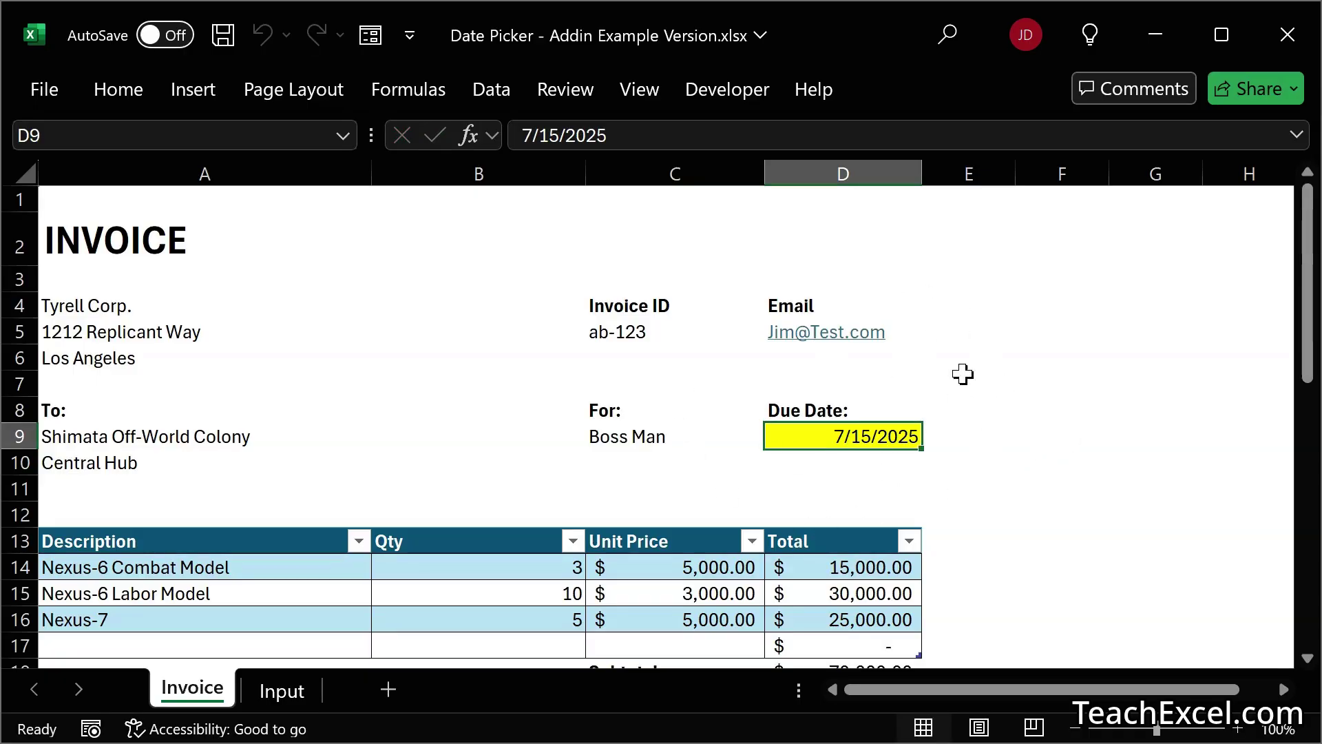
double_click(792, 436)
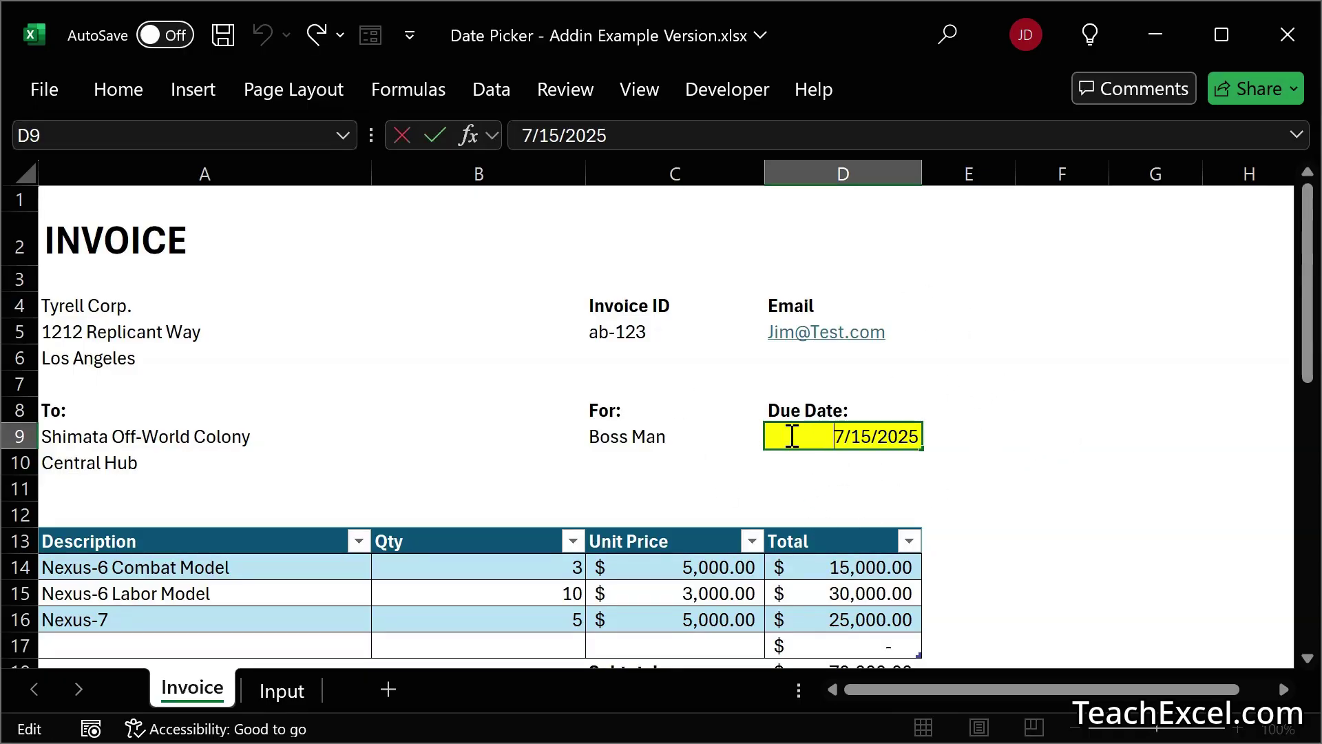
key(ctrl+Return)
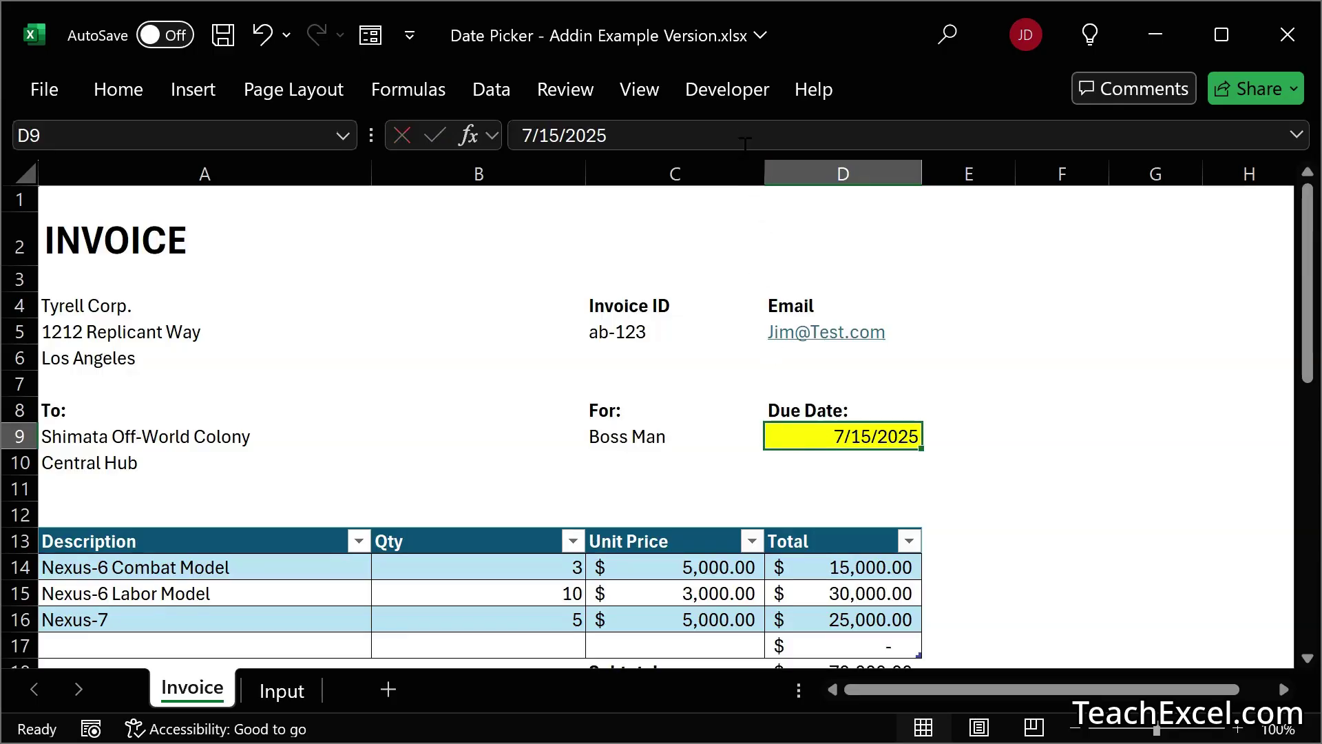
click(734, 97)
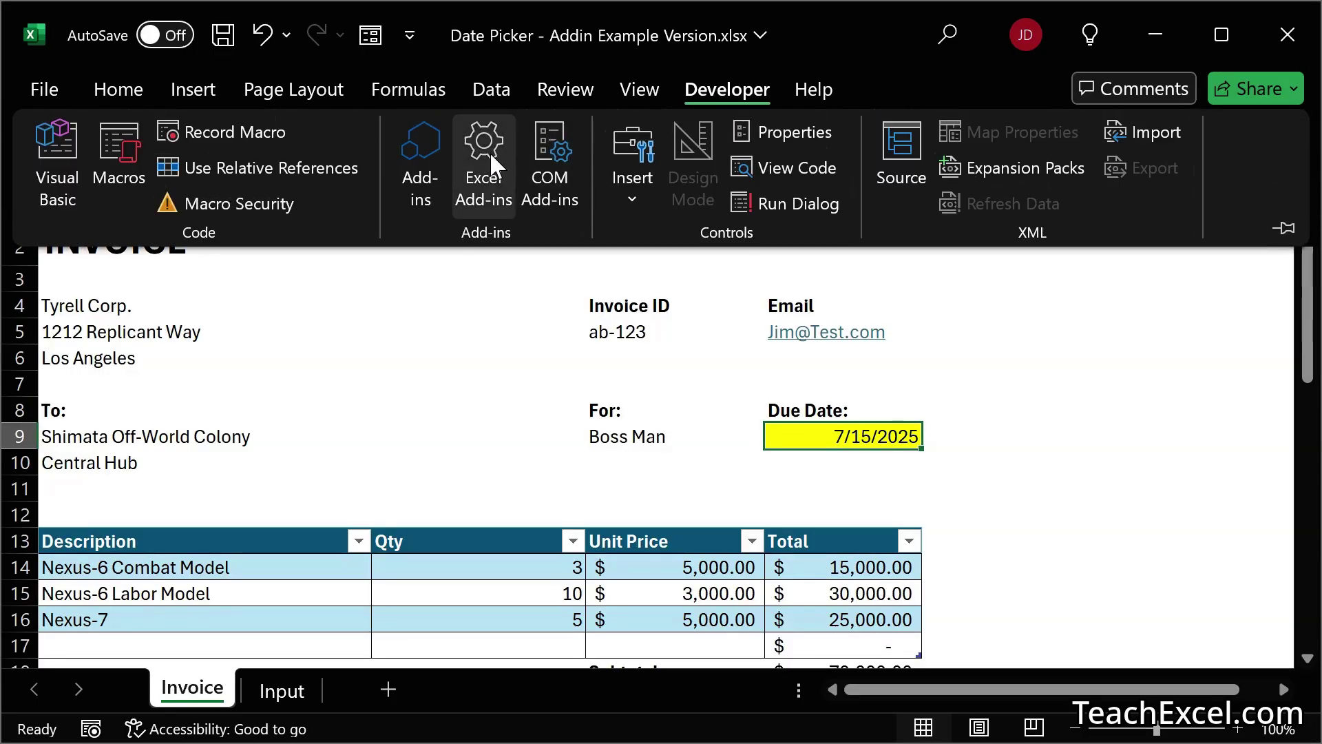
Re-enable Date Picker - Add-In Version and double-click D9 to bring up the July 2025 calendar
click(488, 152)
click(461, 202)
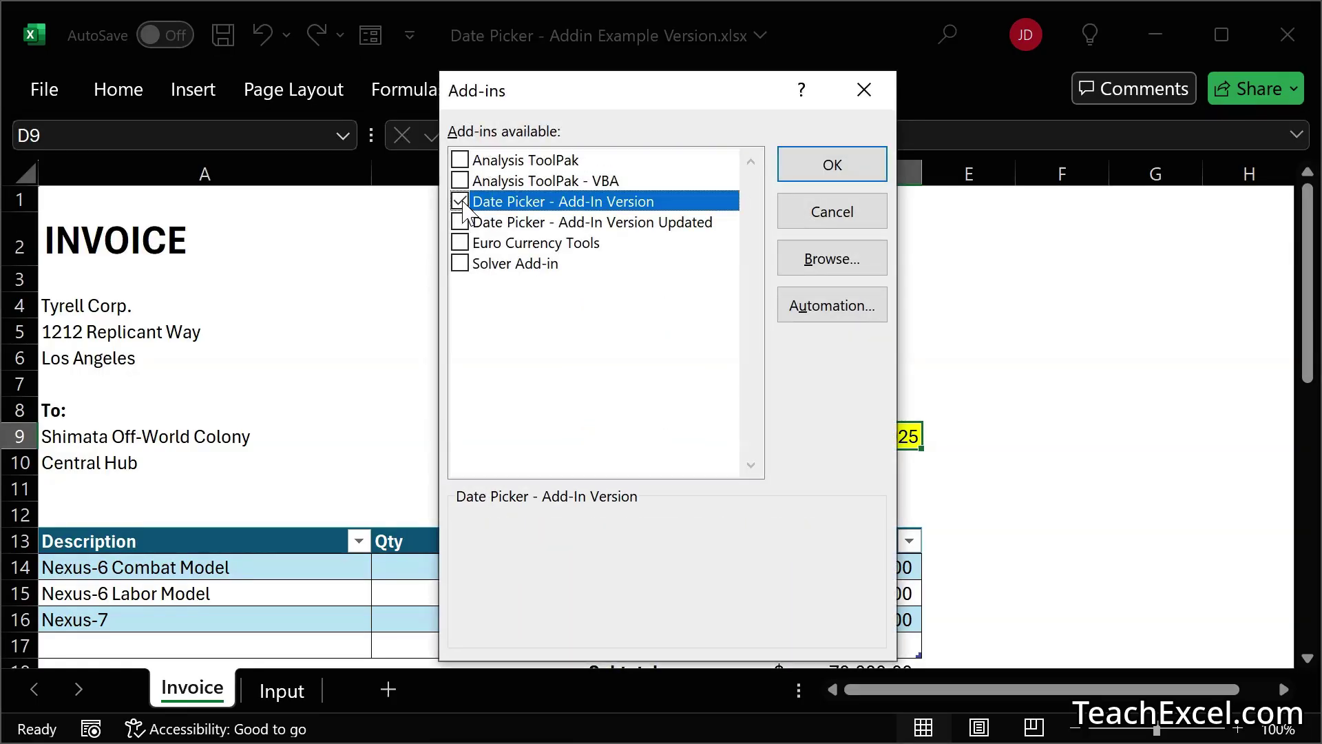
click(831, 163)
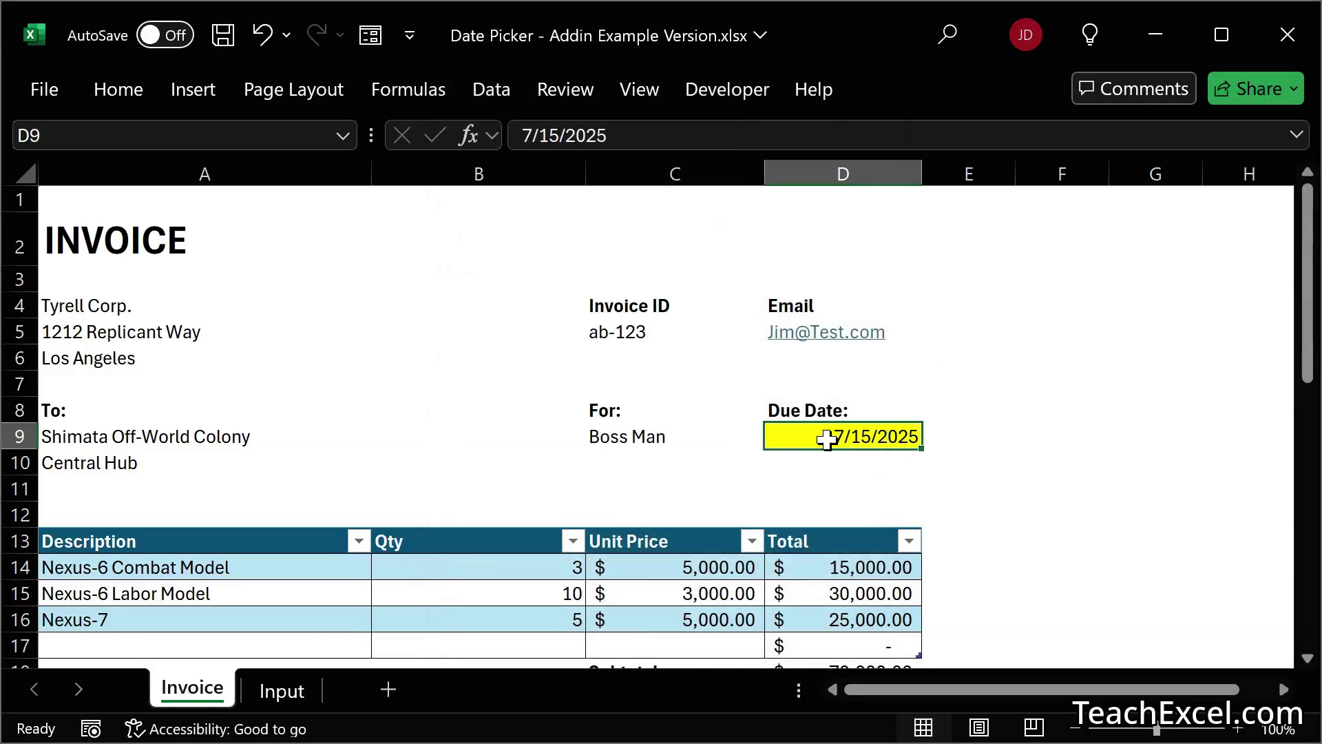
double_click(775, 434)
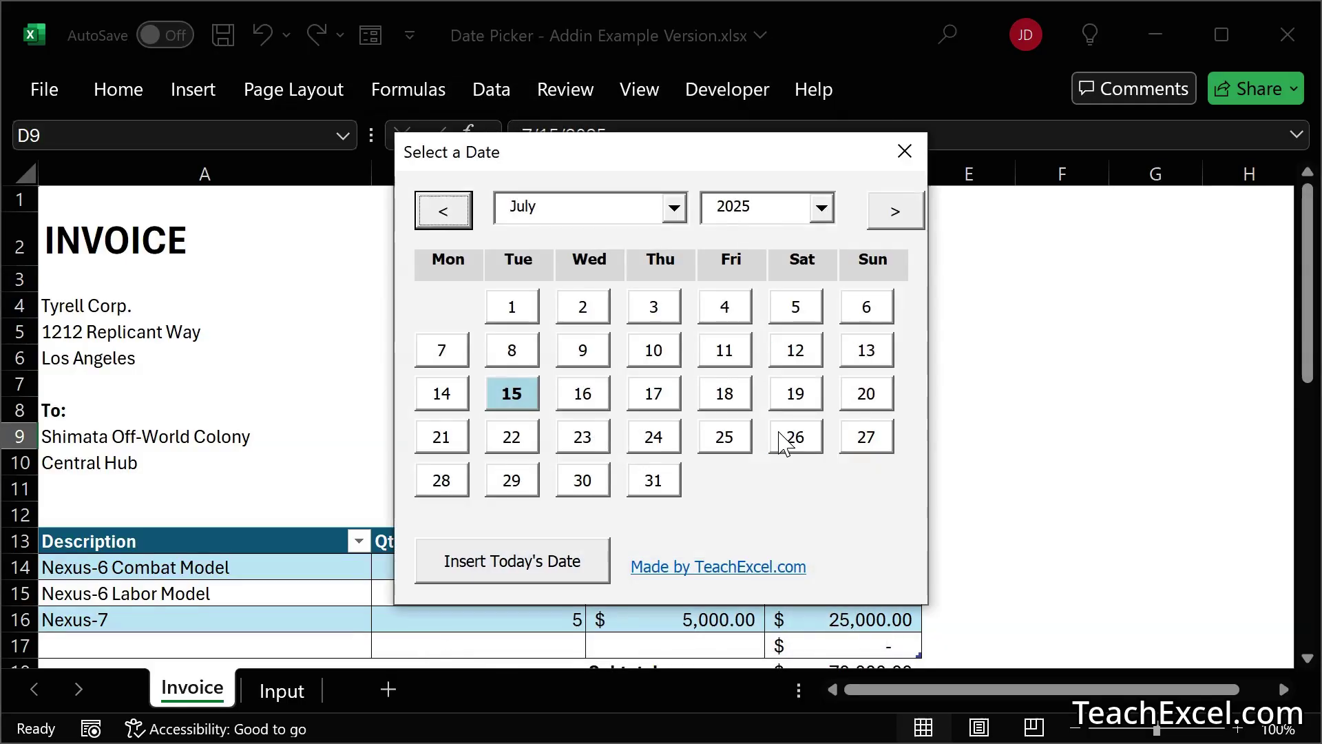
click(792, 438)
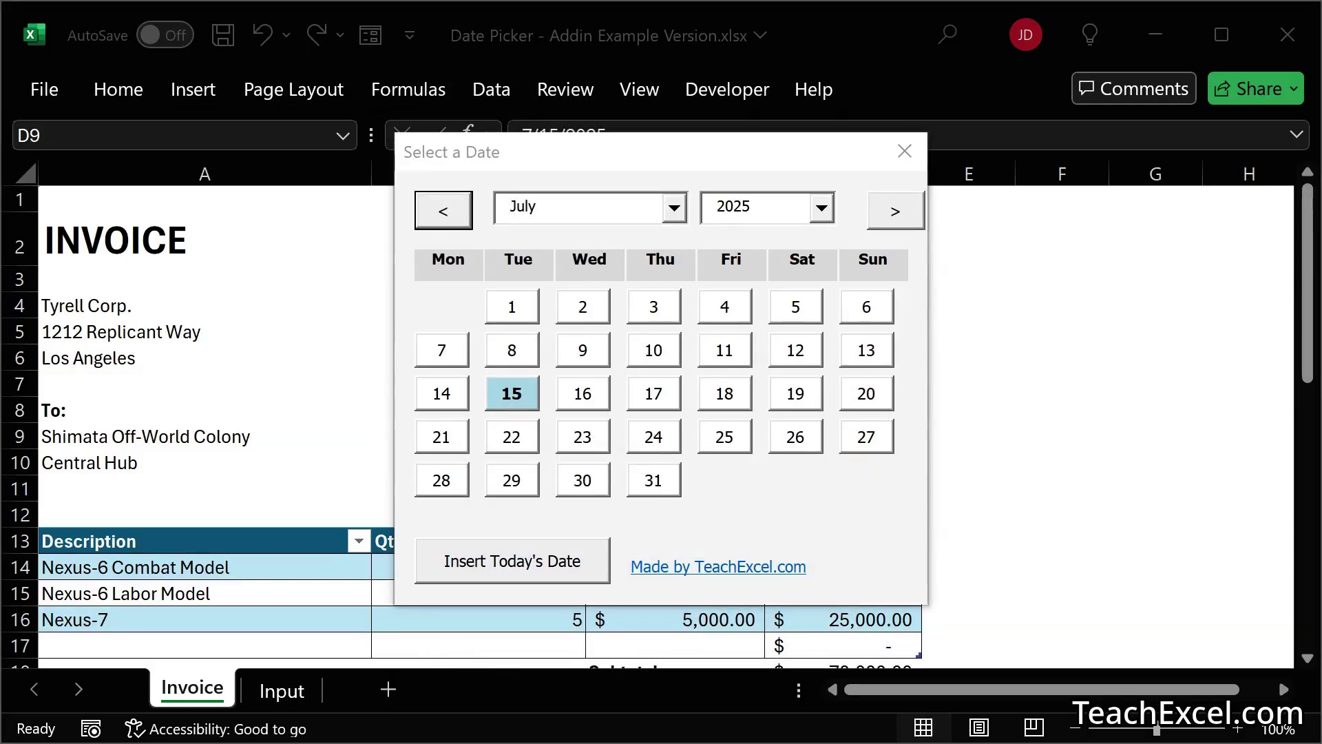